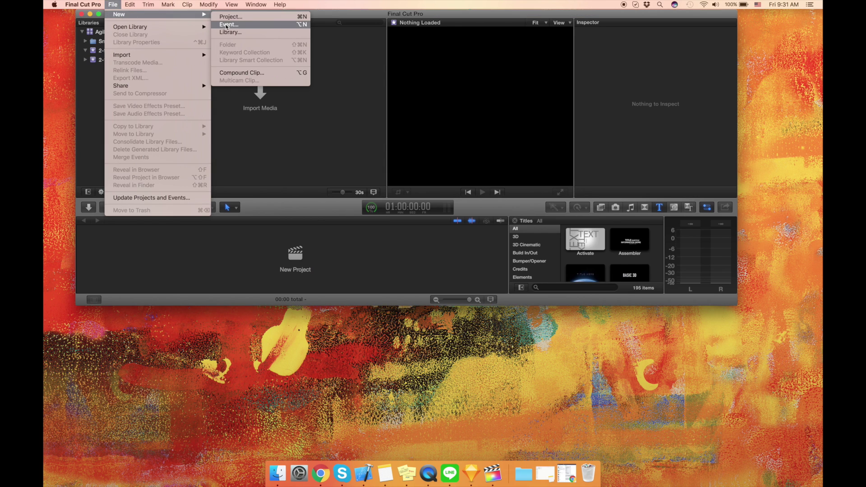
Create the KidsChannel library and expand it to show its Smart Collections
click(241, 32)
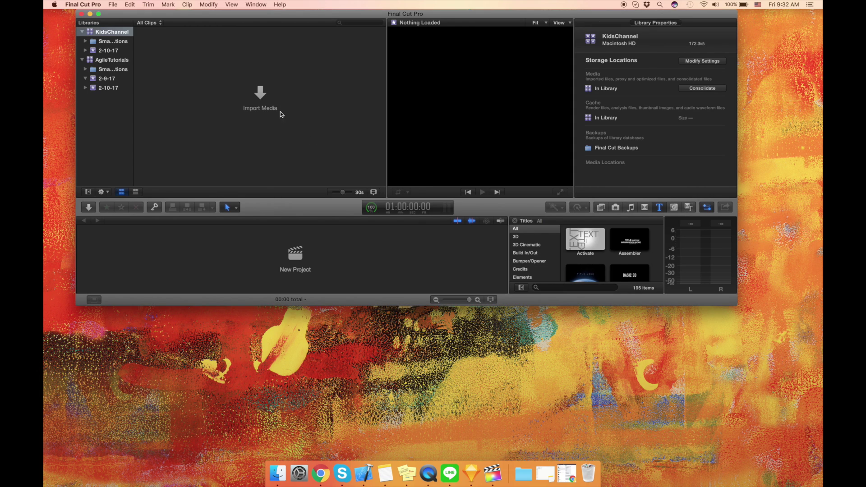
click(85, 41)
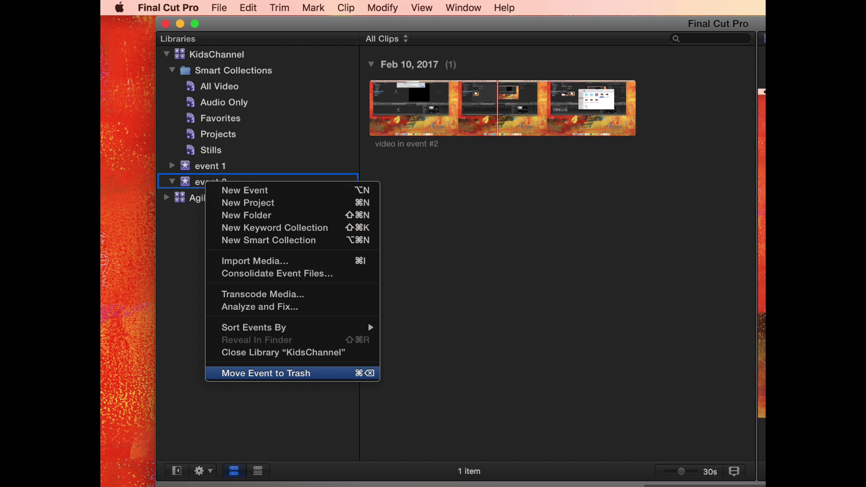
Move event 2 to the Trash, bringing up the delete confirmation
click(266, 372)
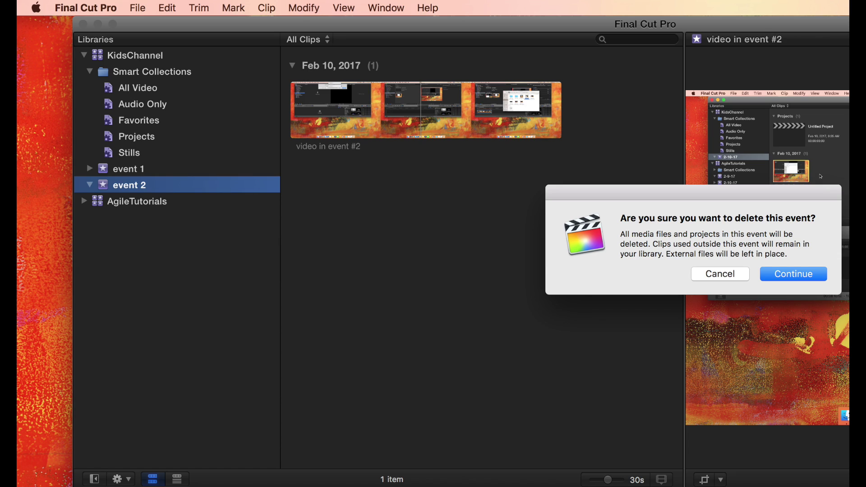